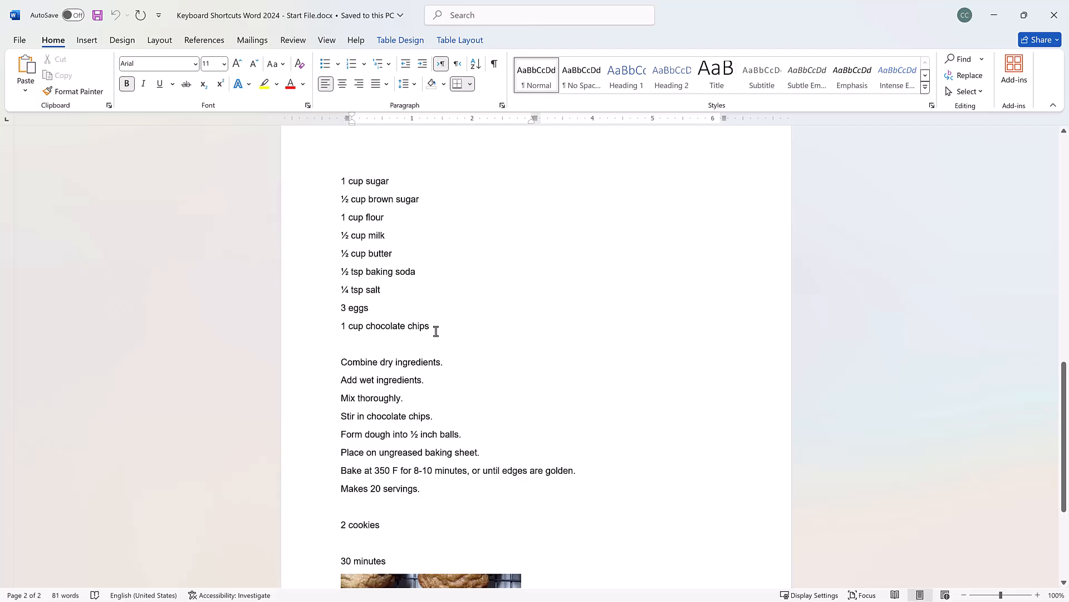
Copy the nine-line ingredients list from page 2 into the Ingredients cell of the recipe table.
{"action": "left_click_drag", "start_coordinate": [436, 331], "coordinate": [323, 173]}
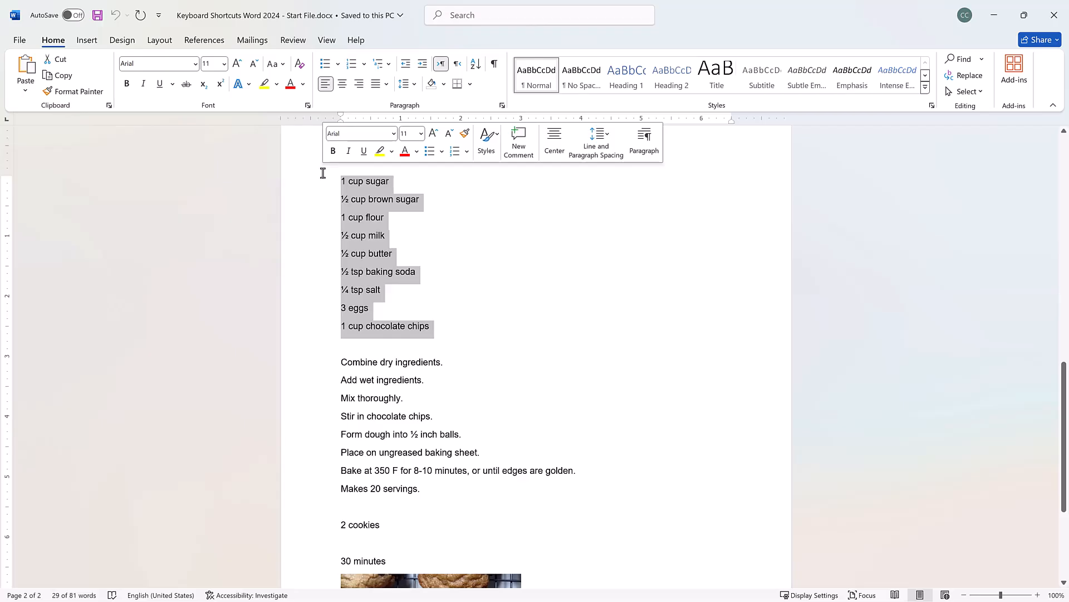
{"action": "key", "text": "ctrl+c"}
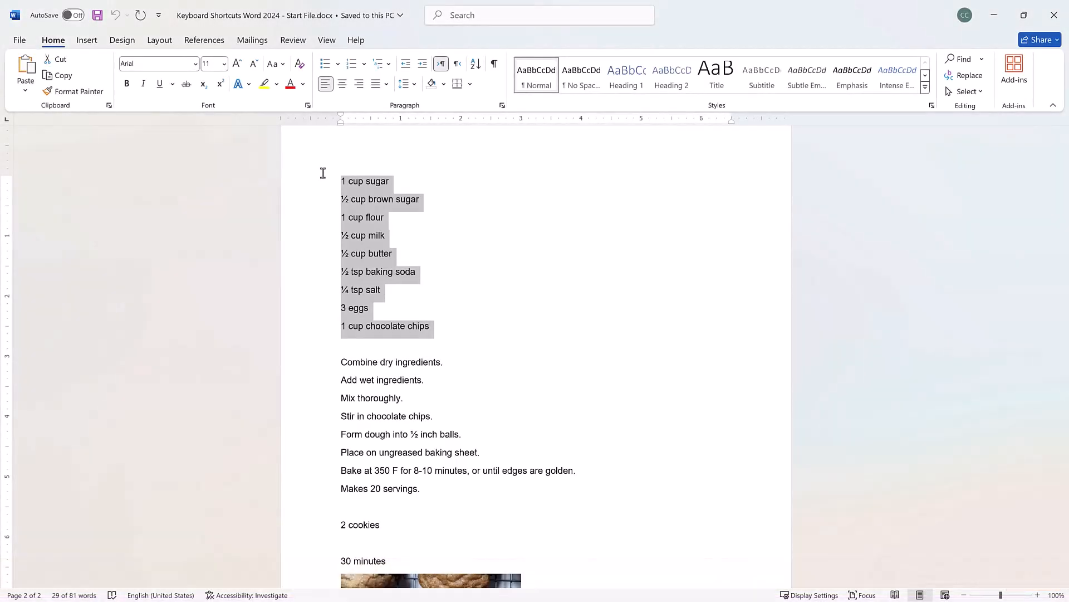
{"action": "scroll", "coordinate": [323, 174], "scroll_direction": "up", "scroll_amount": 12}
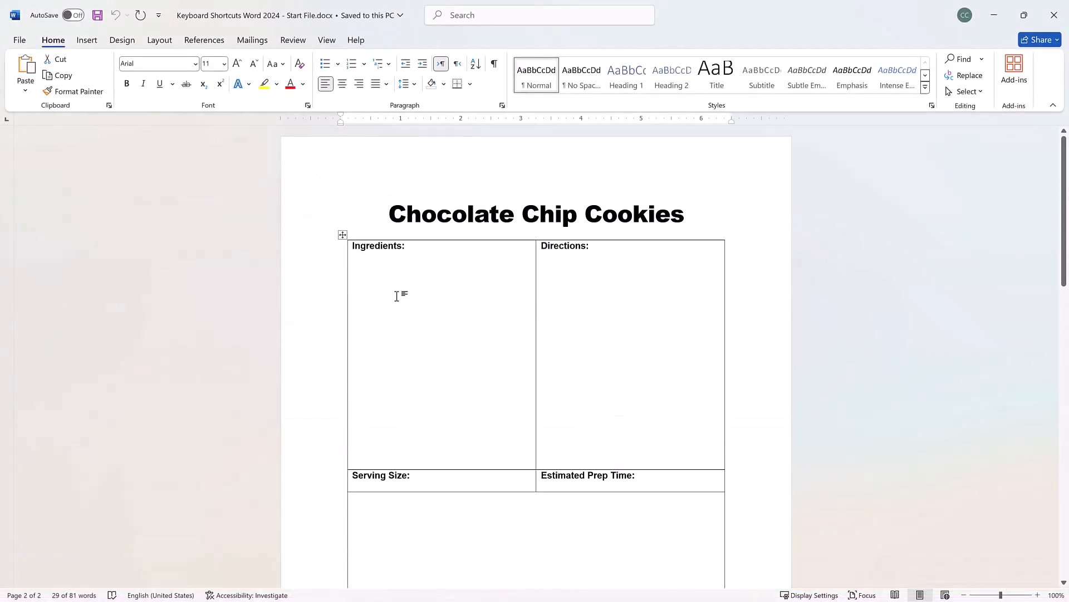
{"action": "left_click", "coordinate": [397, 296]}
{"action": "key", "text": "ctrl+v"}
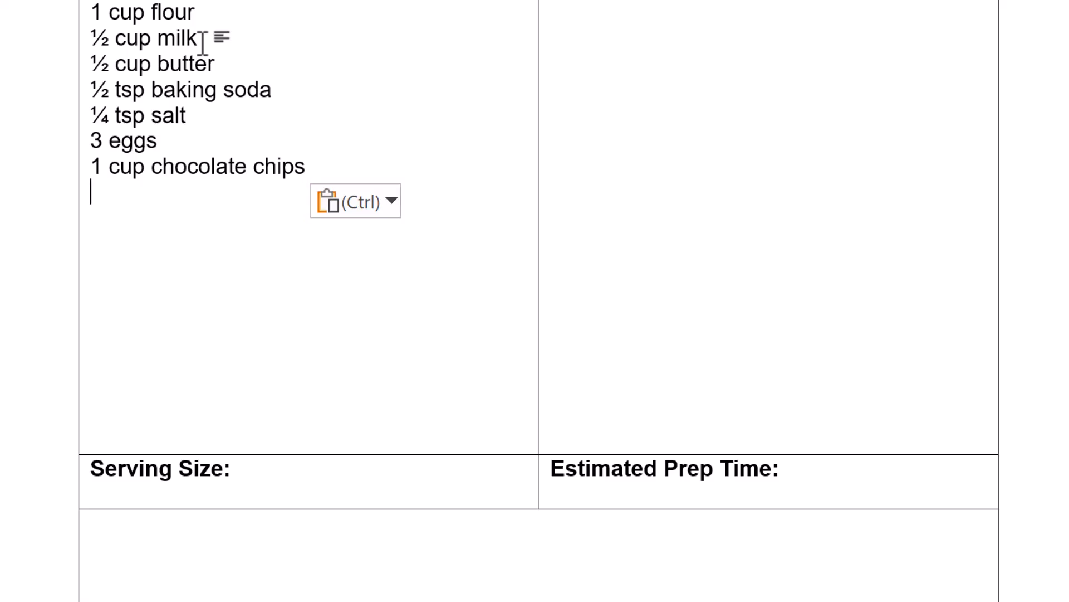
Change the paste option of the pasted ingredients list to Merge Formatting.
{"action": "left_click", "coordinate": [392, 203]}
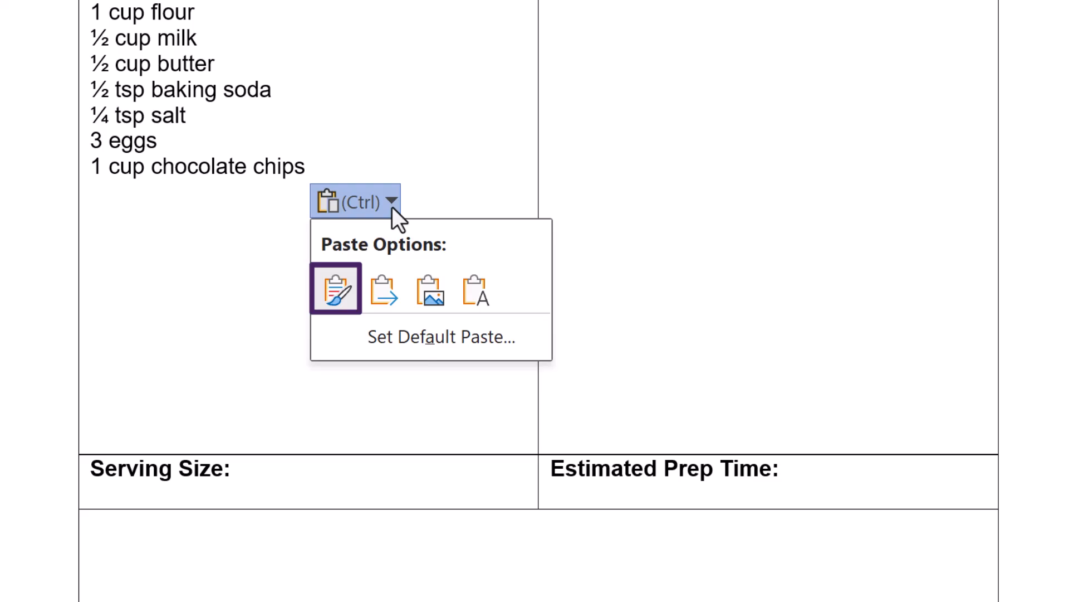
{"action": "key", "text": "Right"}
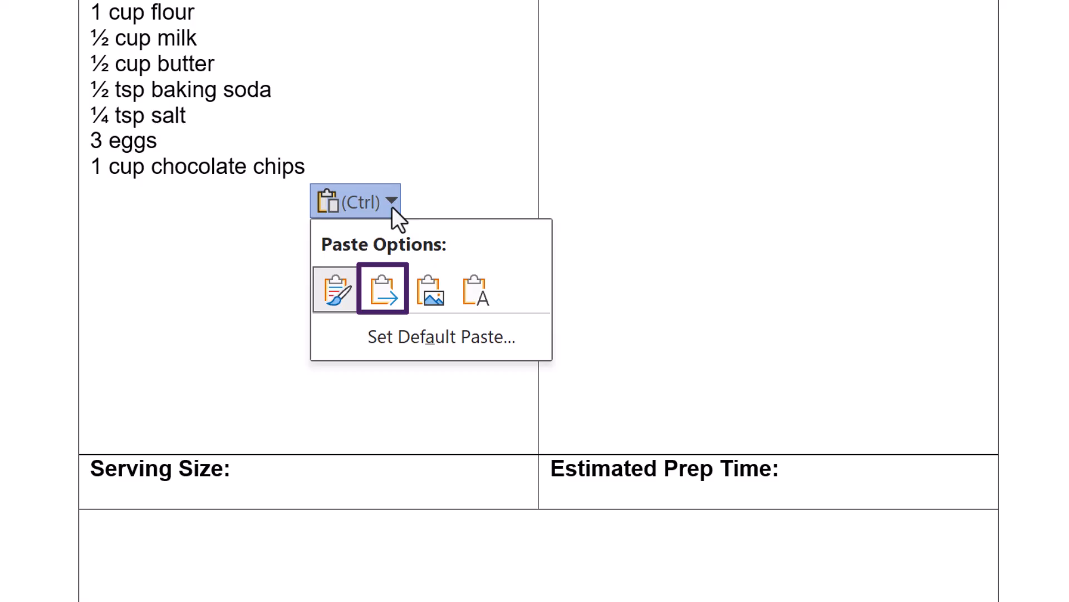
{"action": "key", "text": "Right"}
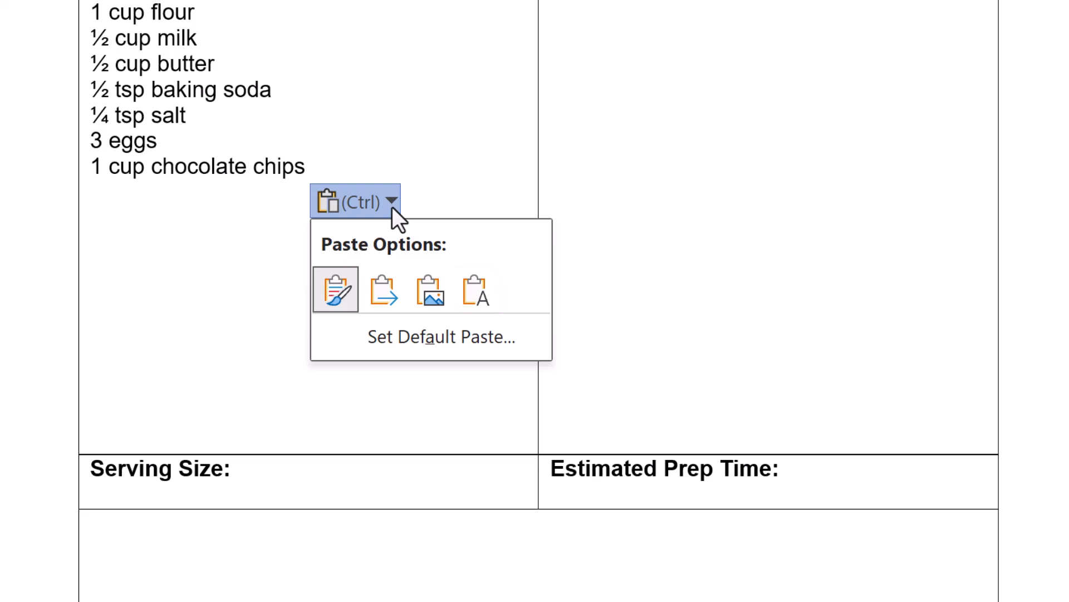
{"action": "left_click", "coordinate": [385, 293]}
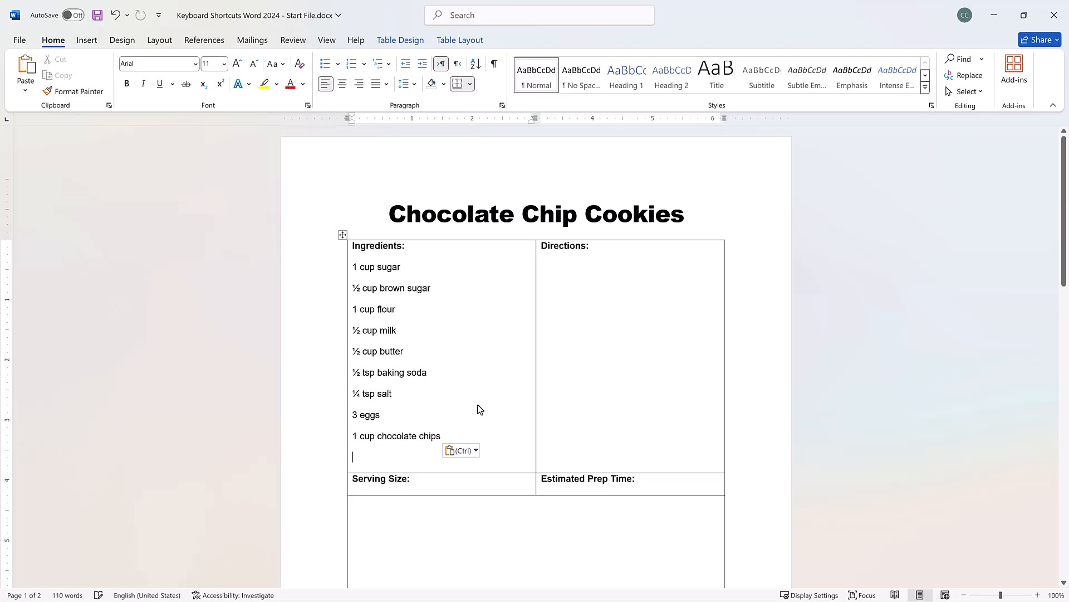
Copy the directions, from "Combine dry ingredients." to "Makes 20 servings.", into the Directions cell using Merge Formatting.
{"action": "left_click", "coordinate": [592, 310]}
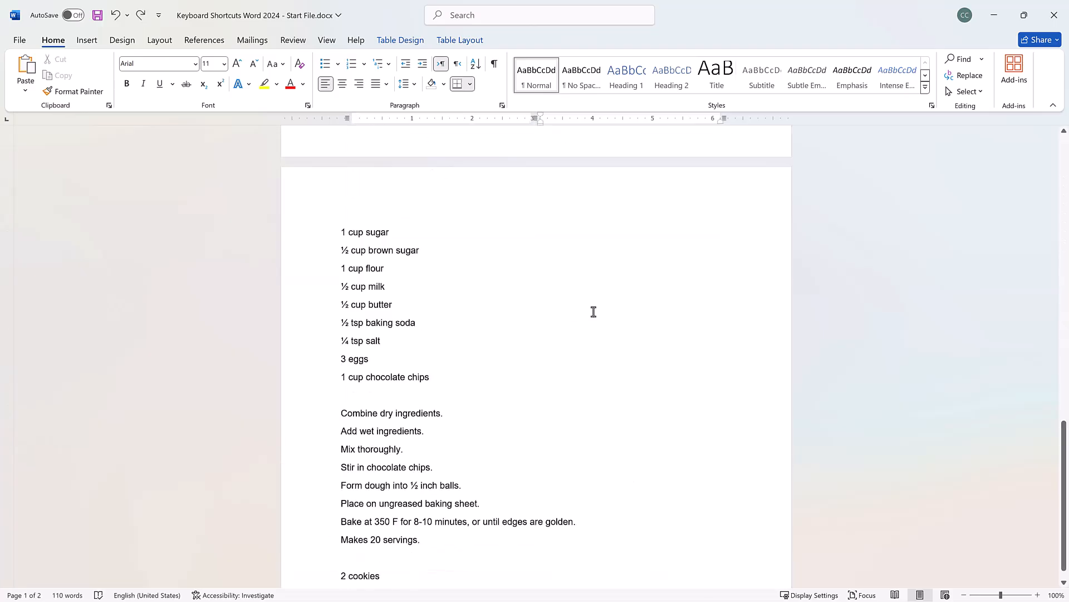
{"action": "scroll", "coordinate": [592, 310], "scroll_direction": "down", "scroll_amount": 5}
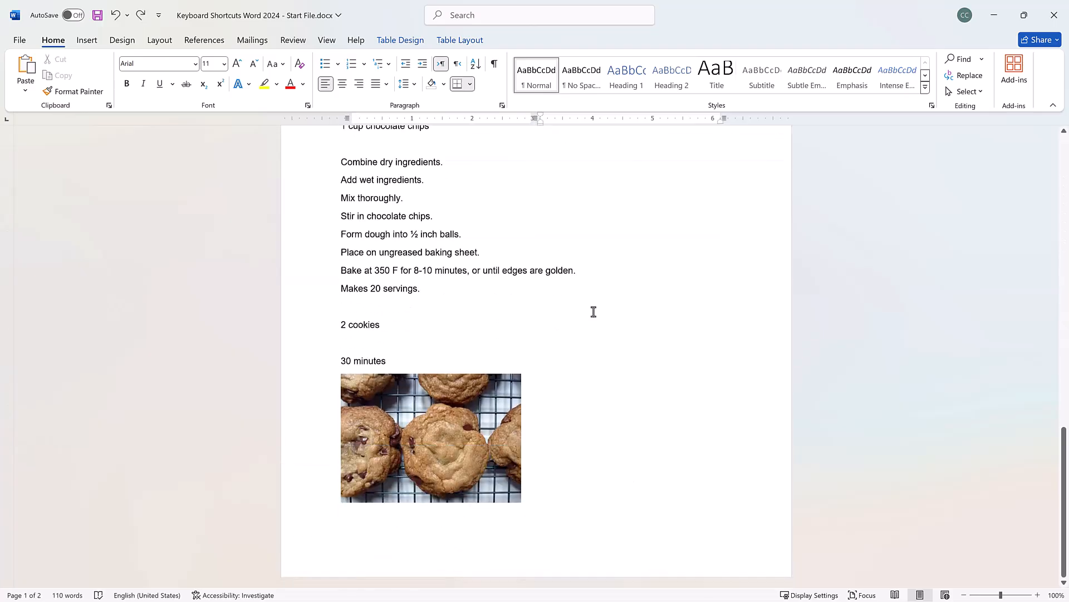
{"action": "left_click_drag", "start_coordinate": [430, 291], "coordinate": [331, 169]}
{"action": "key", "text": "ctrl+c"}
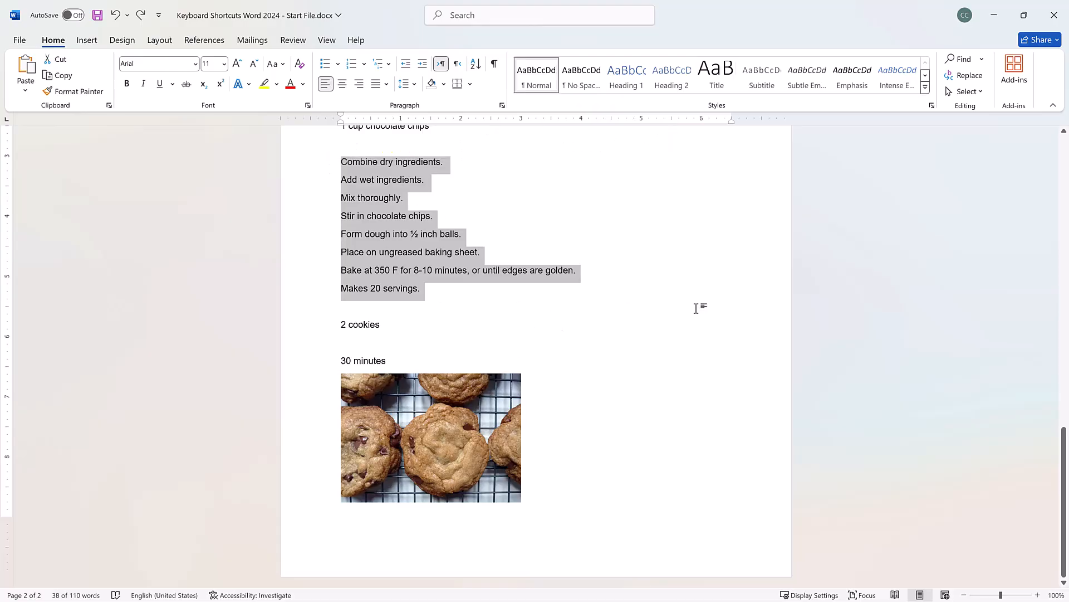
{"action": "scroll", "coordinate": [696, 309], "scroll_direction": "up", "scroll_amount": 4}
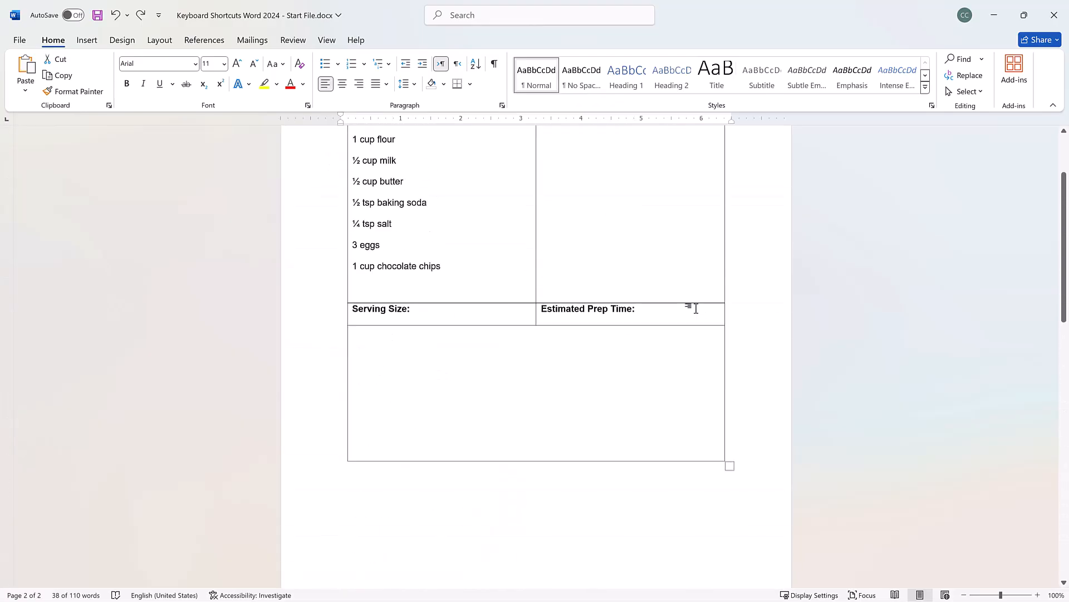
{"action": "scroll", "coordinate": [690, 303], "scroll_direction": "up", "scroll_amount": 3}
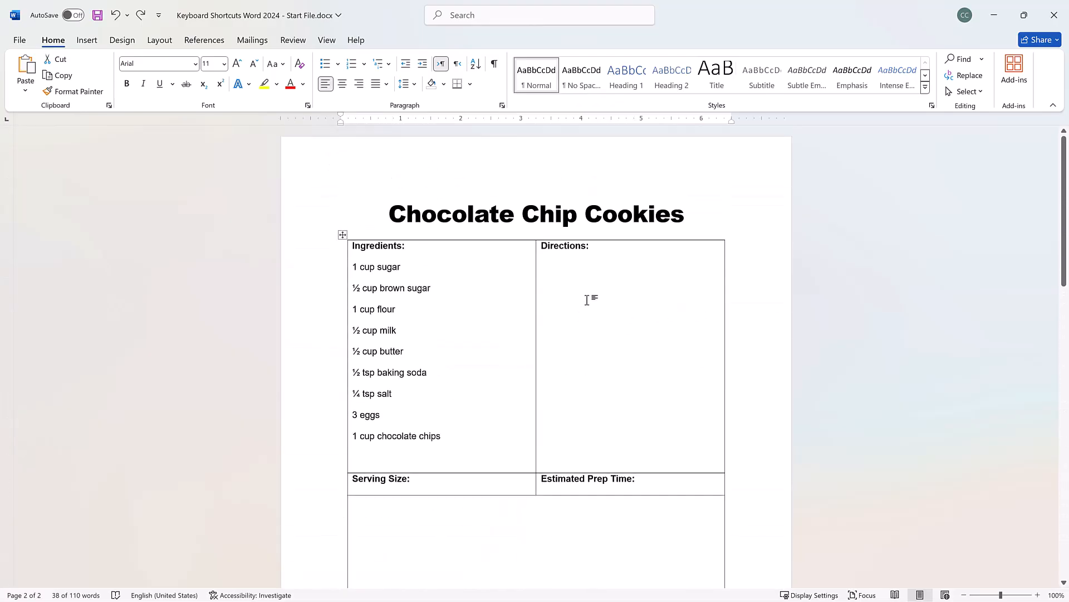
{"action": "key", "text": "ctrl+v"}
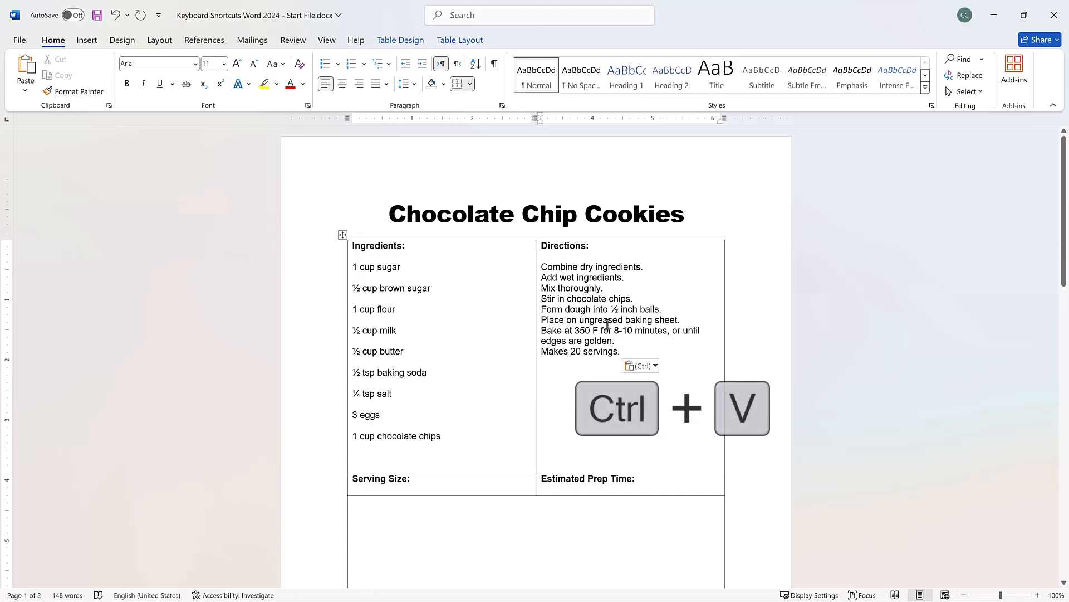
{"action": "left_click", "coordinate": [640, 365]}
{"action": "left_click", "coordinate": [657, 404]}
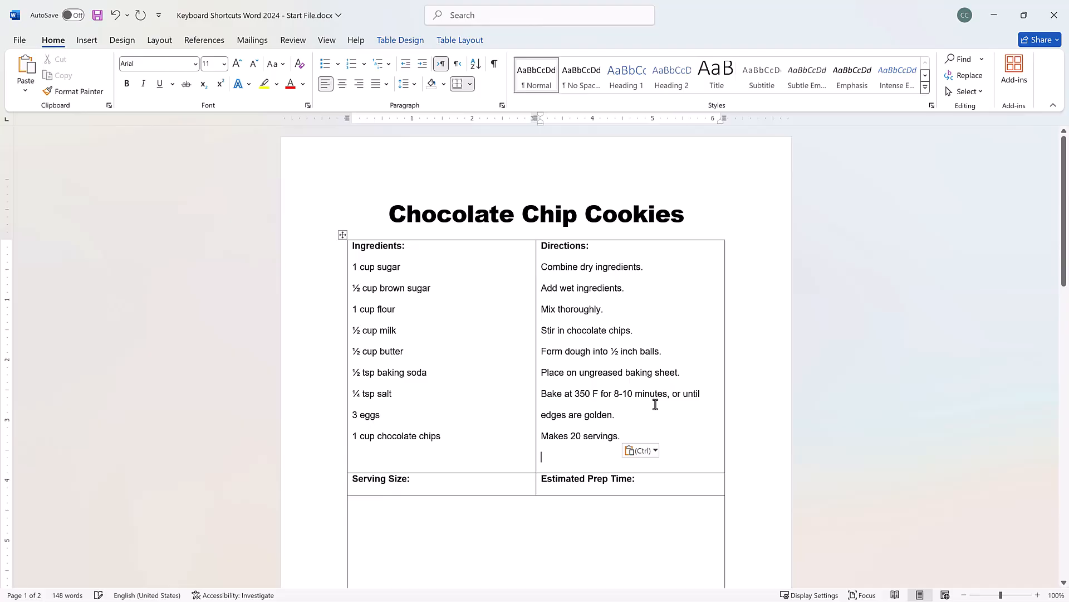
Cut "2 cookies" from page 2 and paste it after the "Serving Size:" label in the table.
{"action": "scroll", "coordinate": [590, 399], "scroll_direction": "down", "scroll_amount": 10}
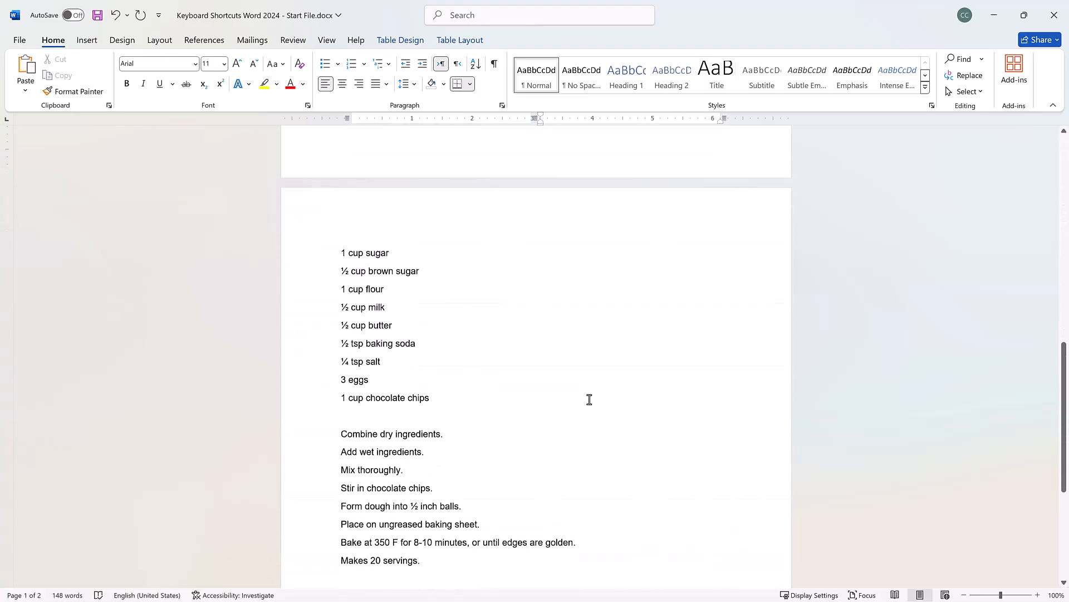
{"action": "scroll", "coordinate": [589, 400], "scroll_direction": "down", "scroll_amount": 3}
{"action": "left_click_drag", "start_coordinate": [380, 403], "coordinate": [328, 405]}
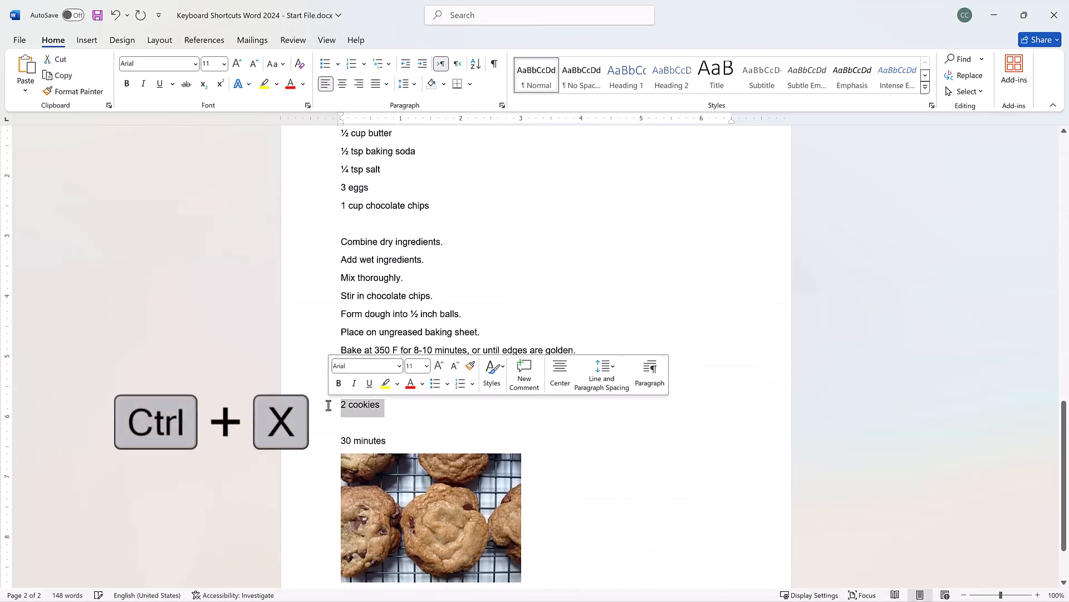
{"action": "key", "text": "ctrl+x"}
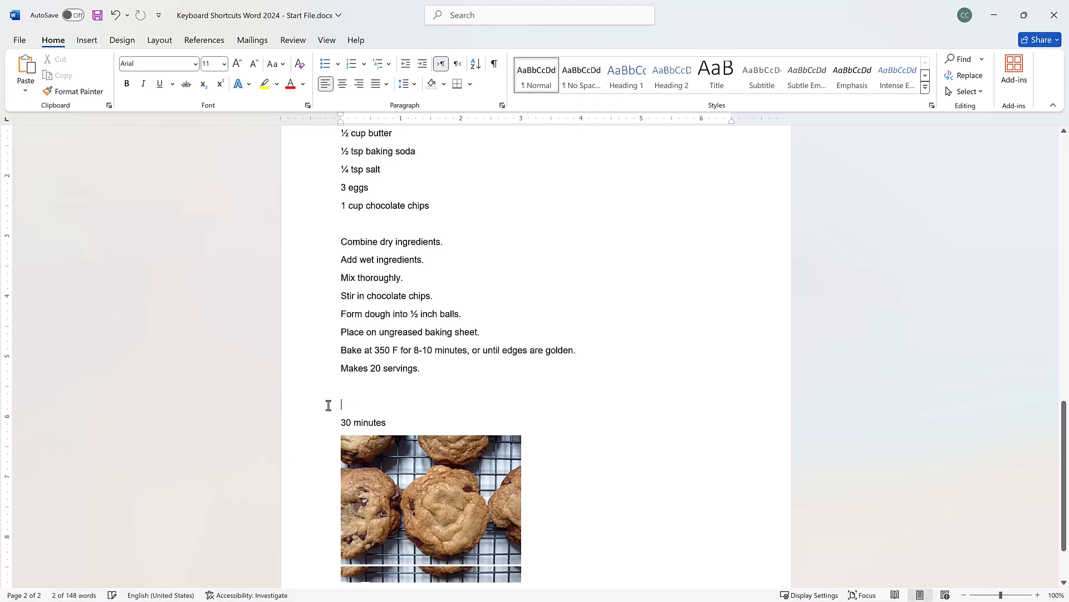
{"action": "scroll", "coordinate": [328, 405], "scroll_direction": "up", "scroll_amount": 10}
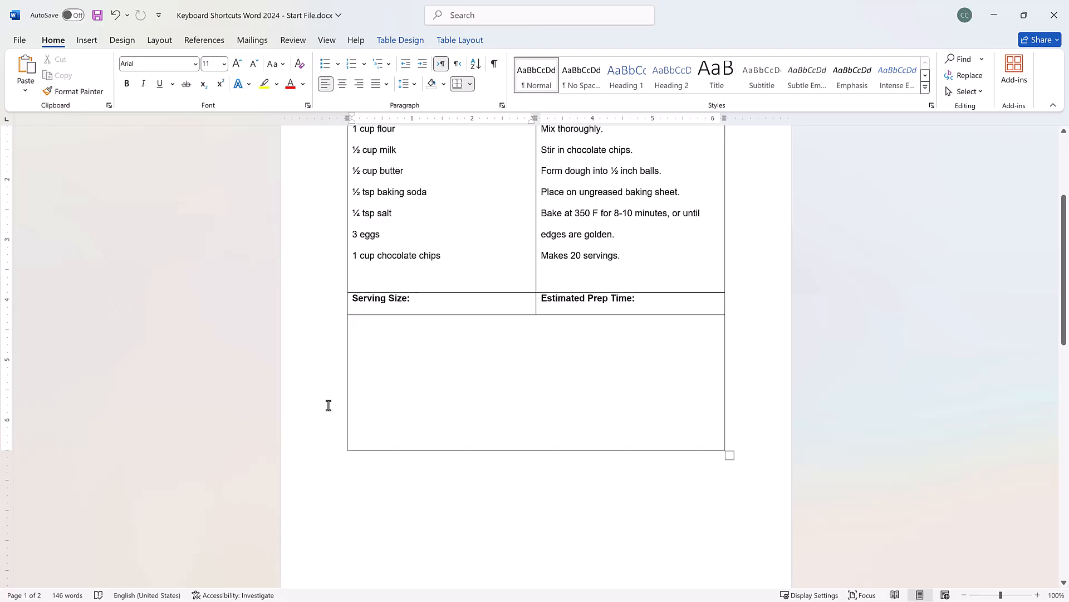
{"action": "key", "text": "ctrl+v"}
Cut "30 minutes" from page 2 and paste it after the "Estimated Prep Time:" label in the table.
{"action": "scroll", "coordinate": [456, 359], "scroll_direction": "down", "scroll_amount": 15}
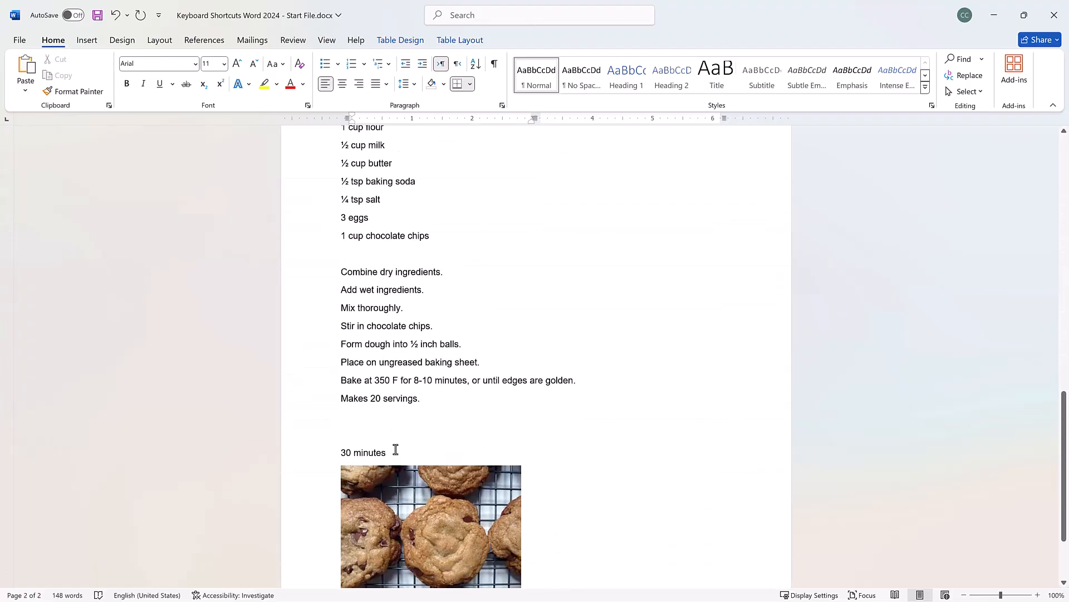
{"action": "left_click_drag", "start_coordinate": [393, 452], "coordinate": [333, 450]}
{"action": "key", "text": "ctrl+x"}
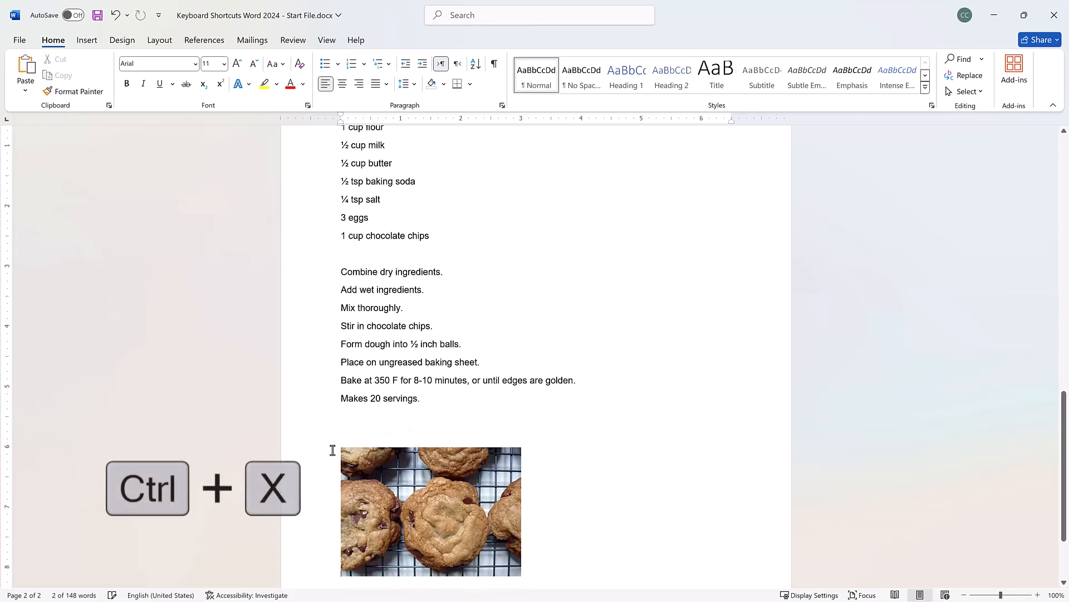
{"action": "scroll", "coordinate": [585, 432], "scroll_direction": "up", "scroll_amount": 10}
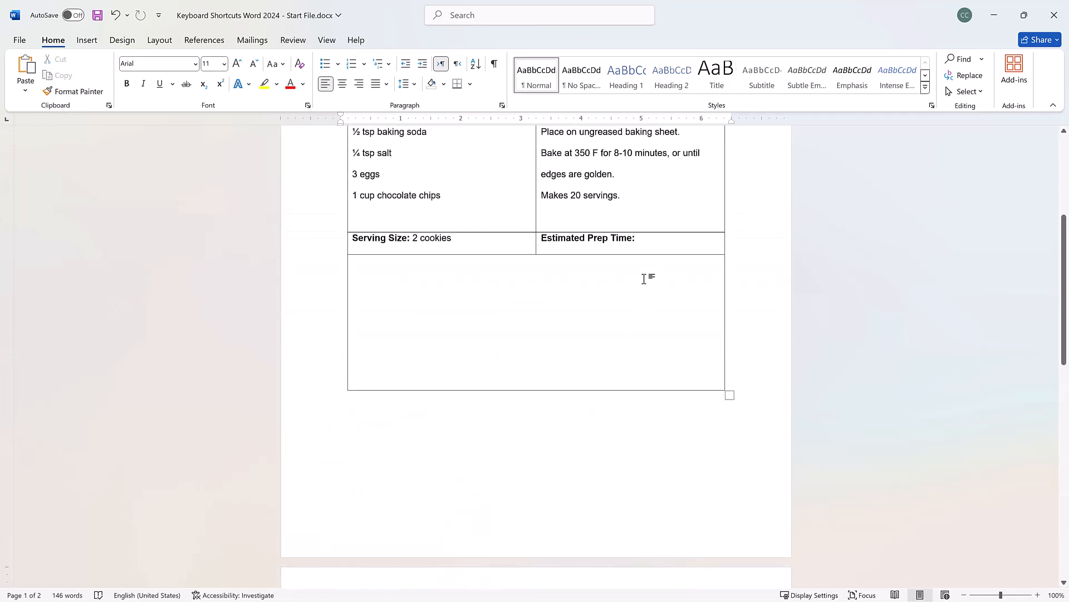
{"action": "left_click", "coordinate": [659, 243]}
{"action": "key", "text": "ctrl+v"}
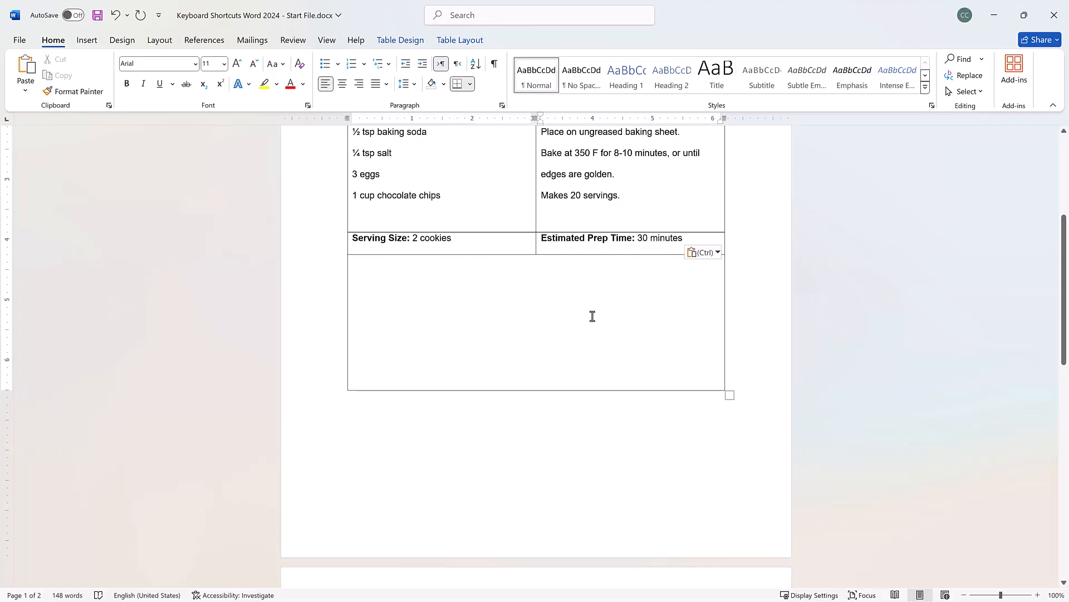
Cut the cookie picture from page 2 and paste it into the empty last row of the recipe table.
{"action": "scroll", "coordinate": [592, 315], "scroll_direction": "down", "scroll_amount": 10}
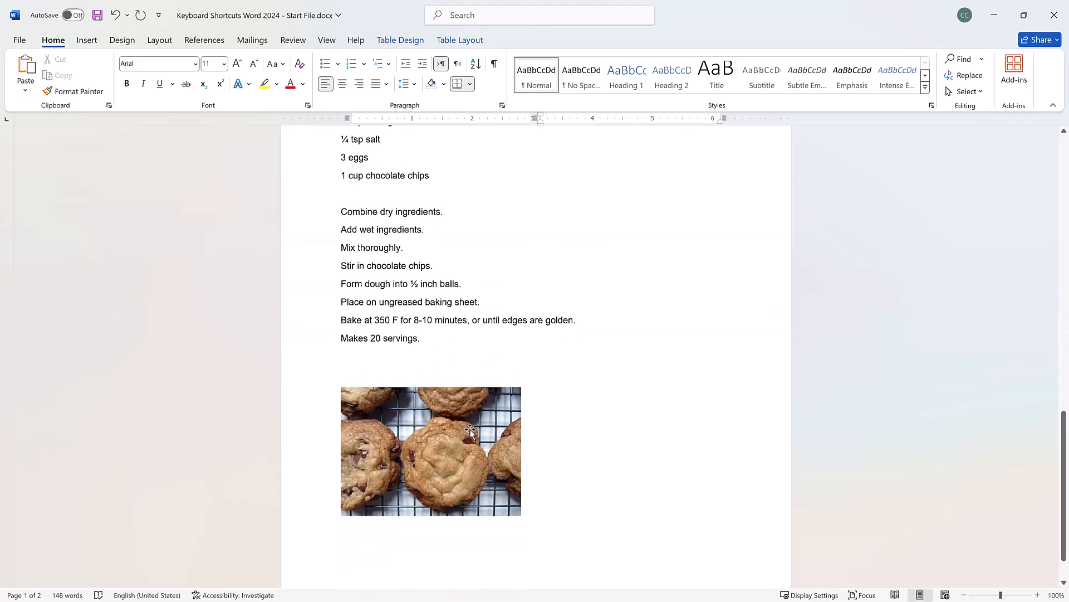
{"action": "left_click", "coordinate": [469, 429]}
{"action": "key", "text": "ctrl+x"}
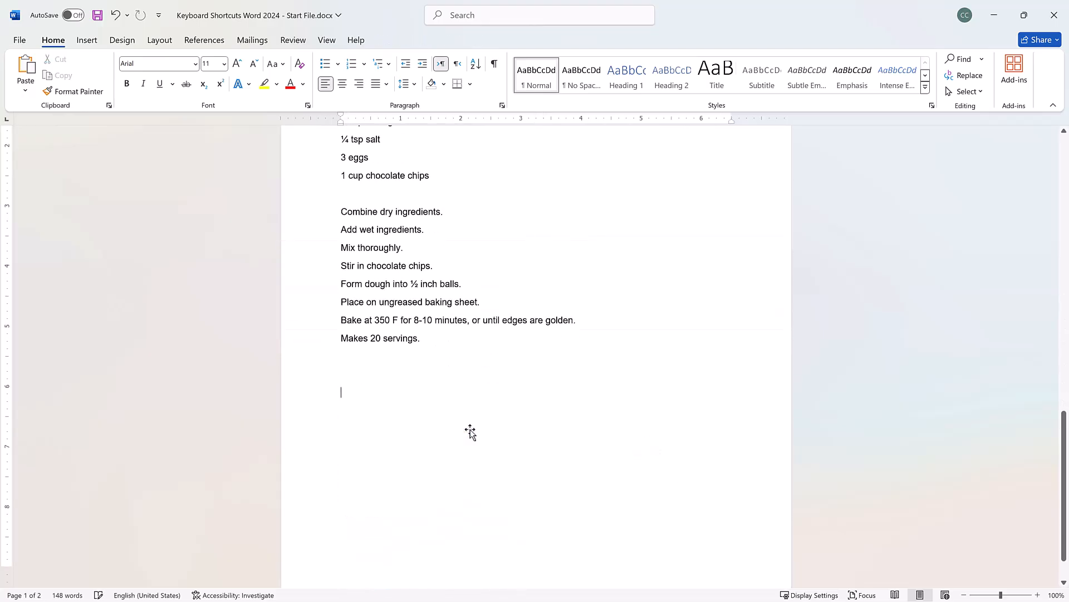
{"action": "scroll", "coordinate": [470, 430], "scroll_direction": "up", "scroll_amount": 10}
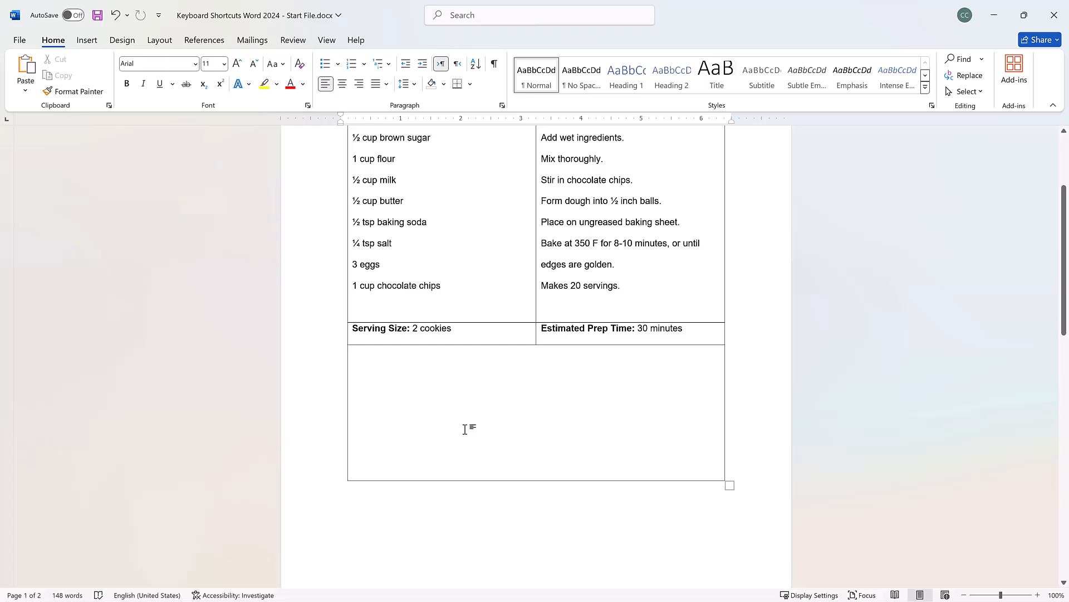
{"action": "left_click", "coordinate": [434, 402]}
{"action": "key", "text": "ctrl+v"}
Paste and undo a second copy of the cookie picture, and save the document.
{"action": "key", "text": "ctrl+v"}
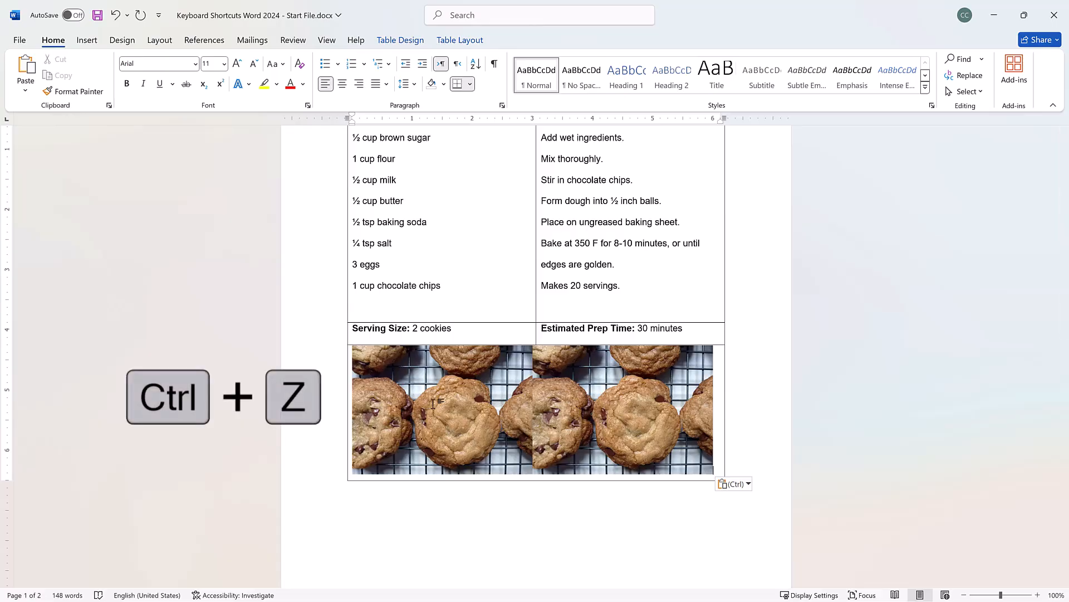
{"action": "key", "text": "ctrl+z"}
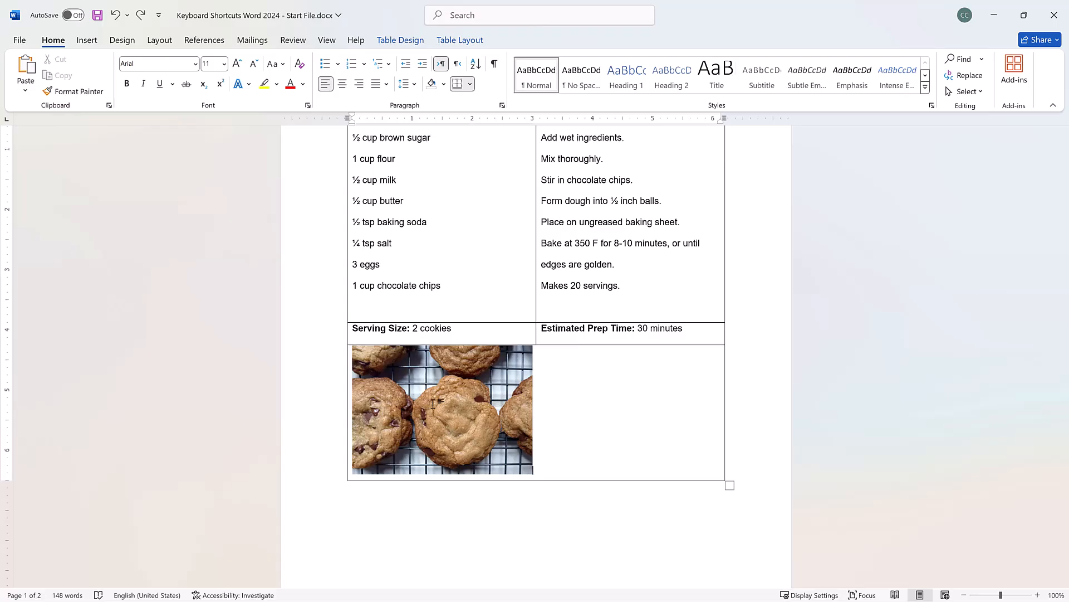
{"action": "key", "text": "ctrl+s"}
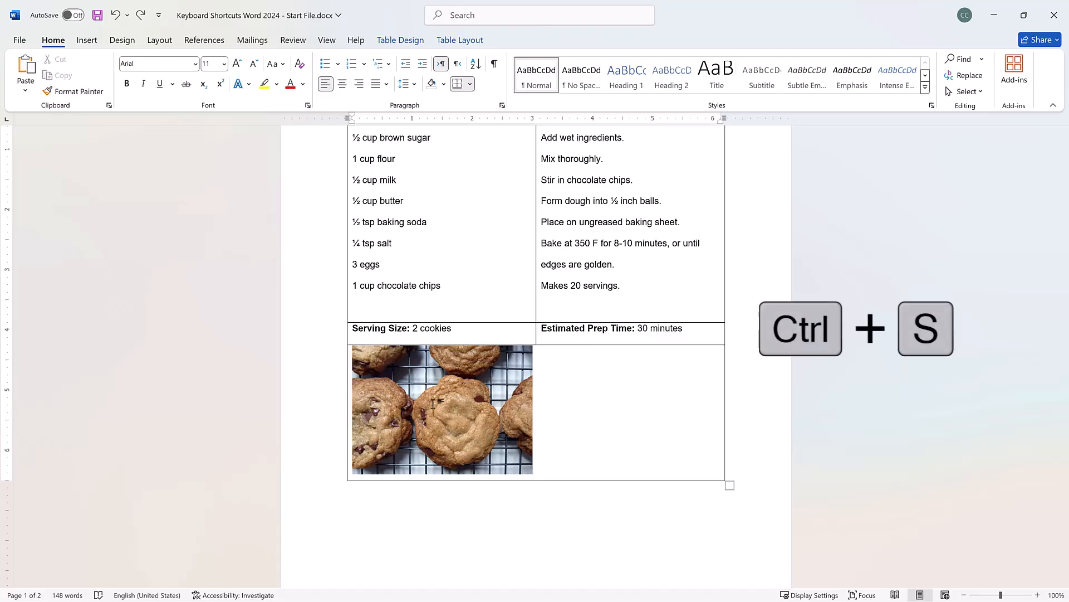